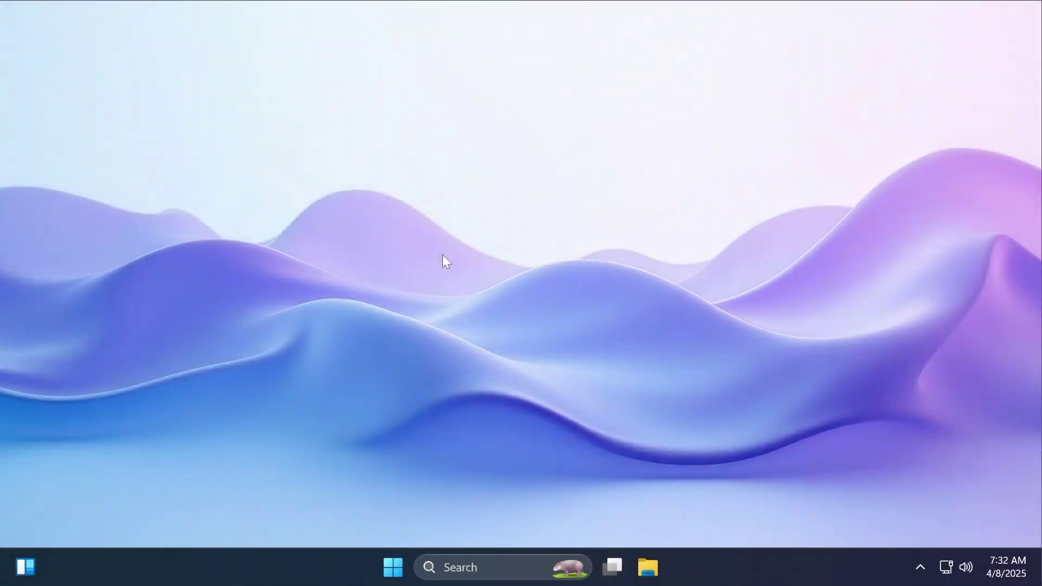
- Look up the About page via search to confirm version 23H2 and the OS build, then close Settings
key(super)
text(vers)
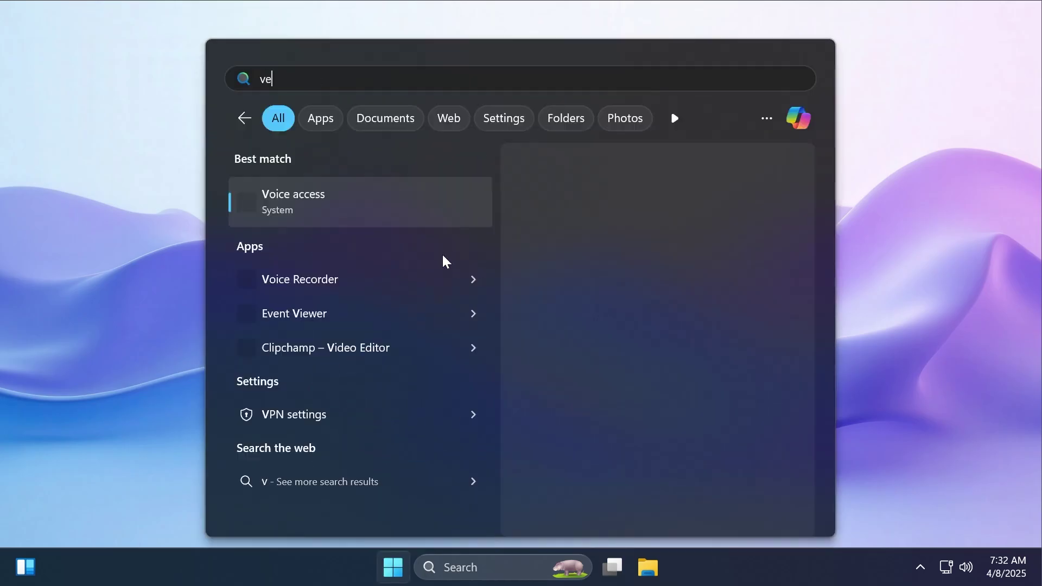
click(342, 406)
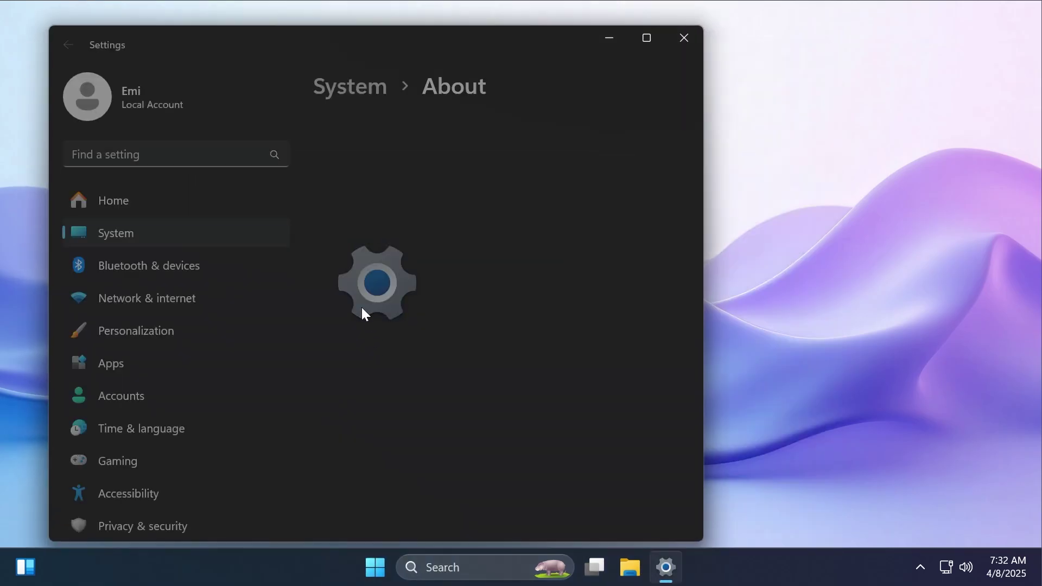
scroll(402, 305, down, 1)
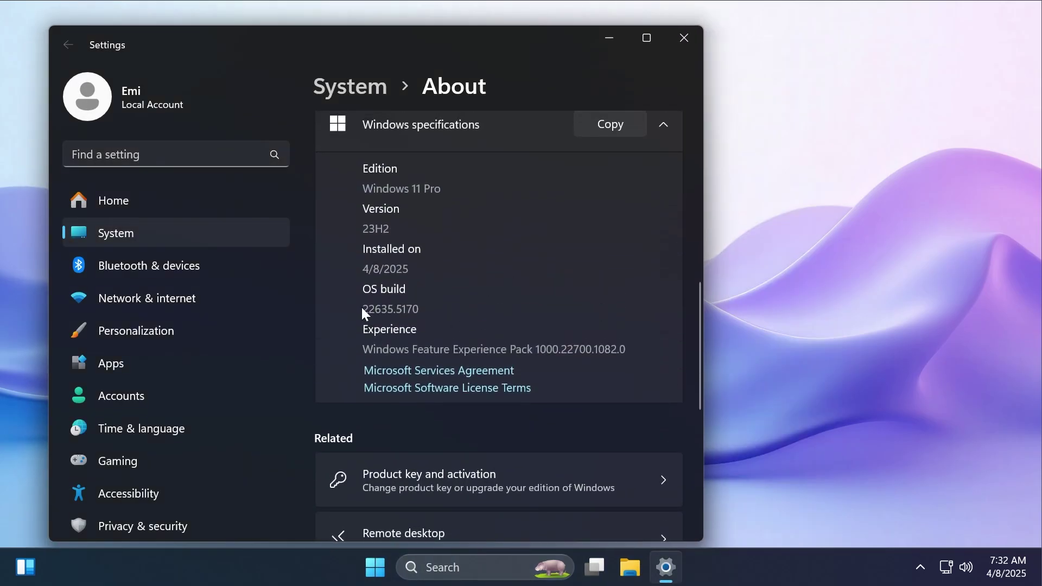
drag(363, 309, 398, 313)
click(432, 311)
drag(392, 228, 360, 234)
drag(405, 237, 350, 227)
click(412, 234)
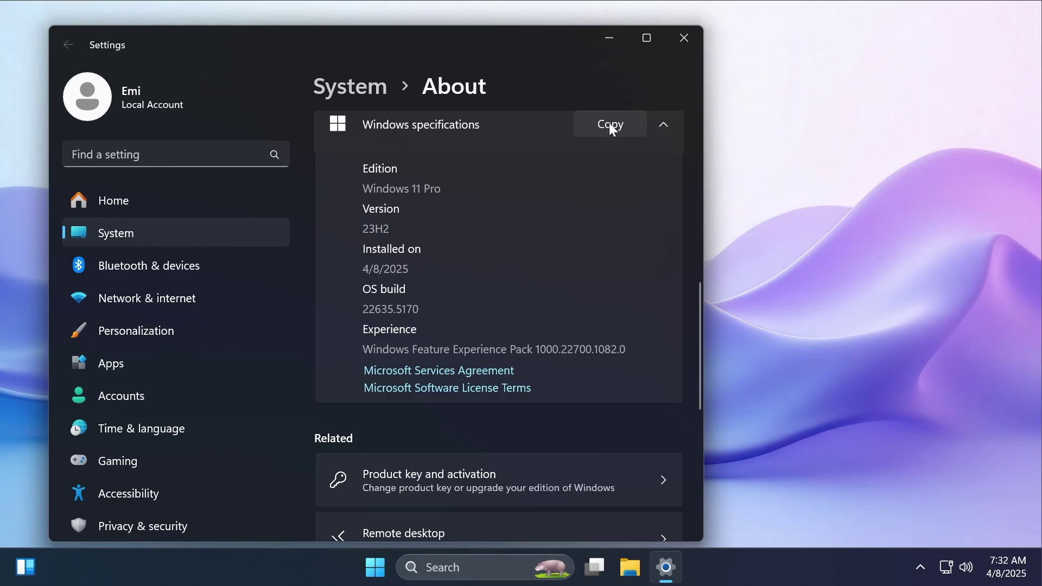
key(alt+F4)
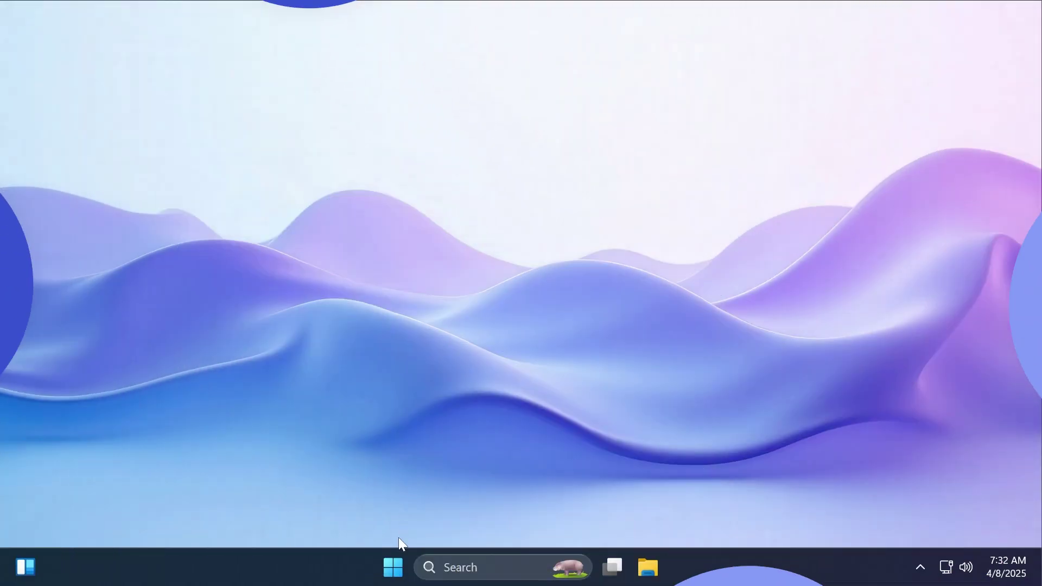
- Open the Start menu and scroll through its pinned and All apps sections
click(396, 568)
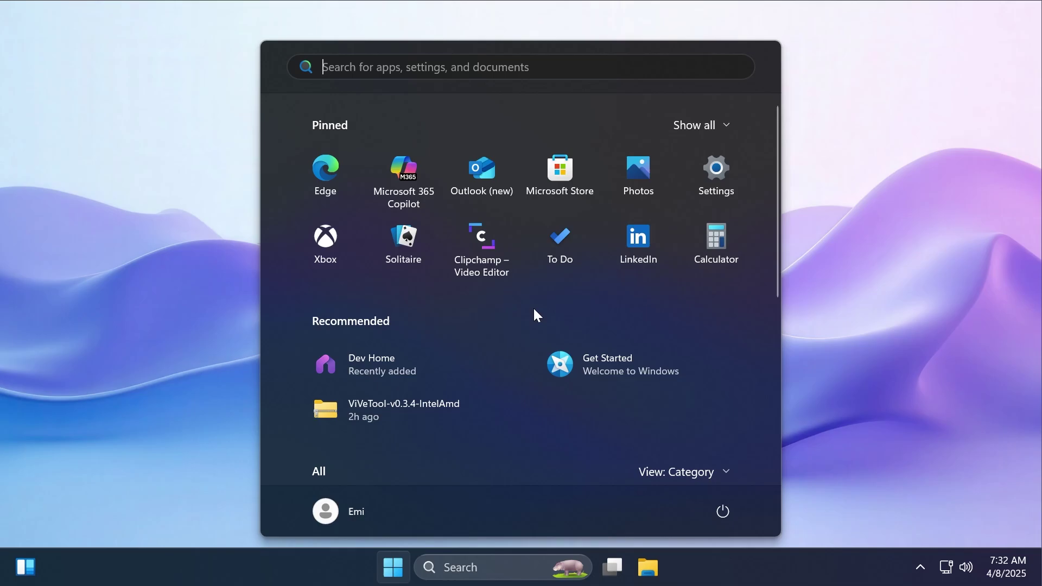
scroll(523, 313, down, 2)
scroll(520, 311, up, 2)
scroll(434, 404, down, 3)
scroll(488, 353, down, 2)
scroll(467, 364, up, 5)
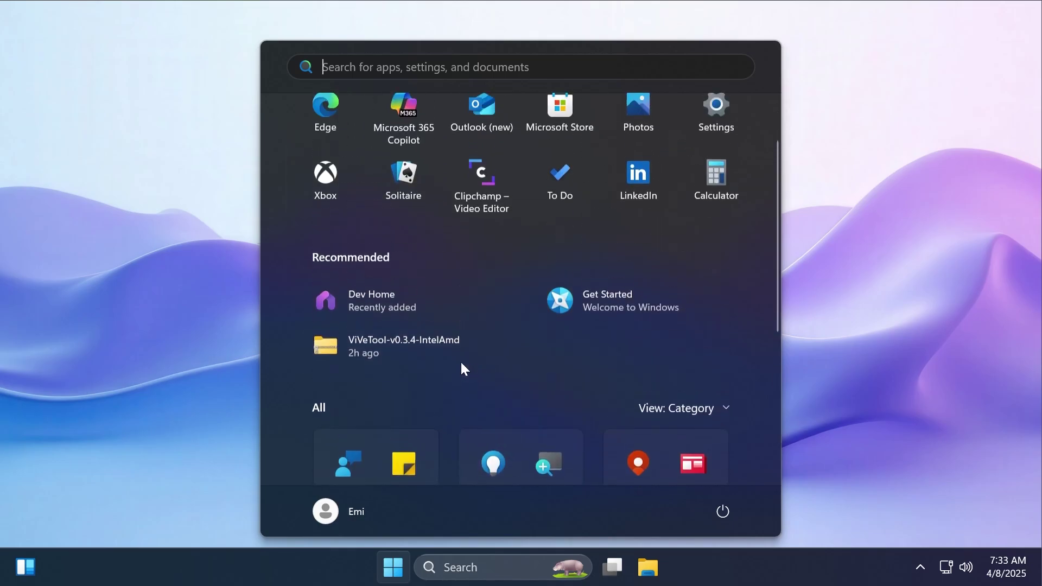
scroll(598, 315, down, 3)
- Switch the All apps view to Name list, then Name grid, then back to Category
click(675, 244)
click(695, 262)
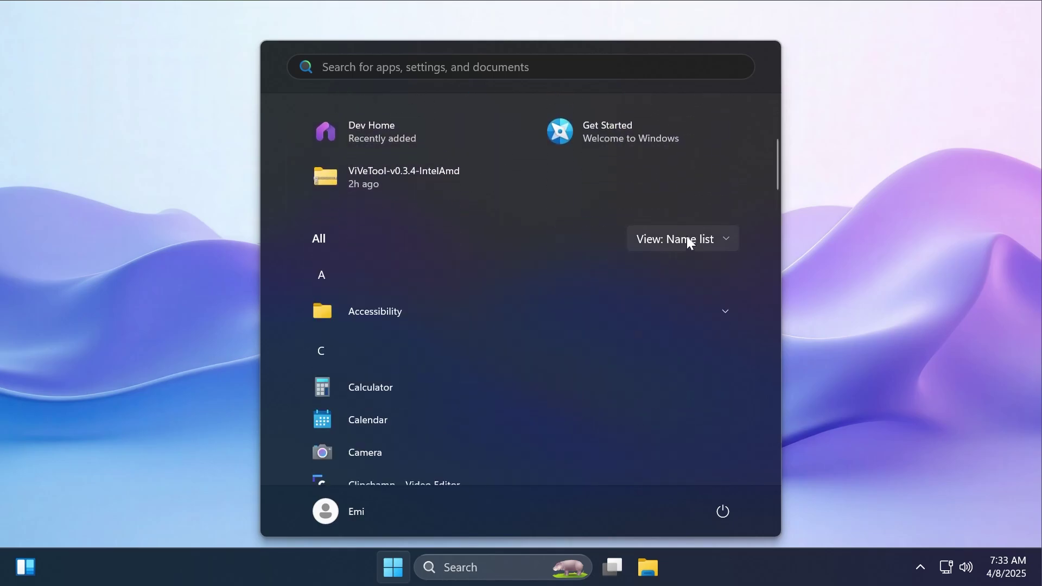
click(687, 238)
click(693, 285)
click(687, 241)
click(687, 317)
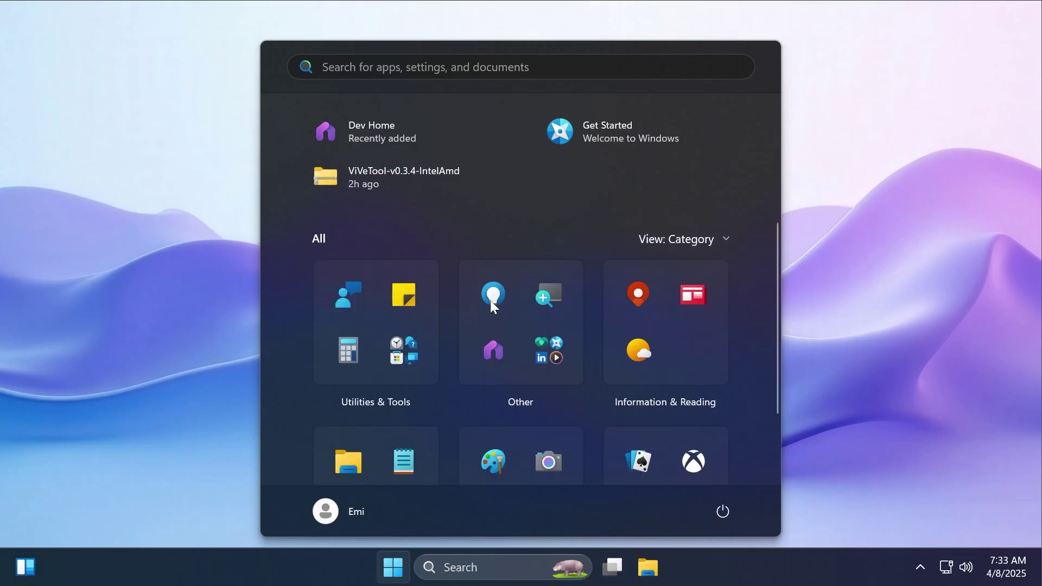
- Expand Pinned to show every pin, revealing Clock, Notepad and Paint
scroll(706, 163, up, 5)
click(708, 129)
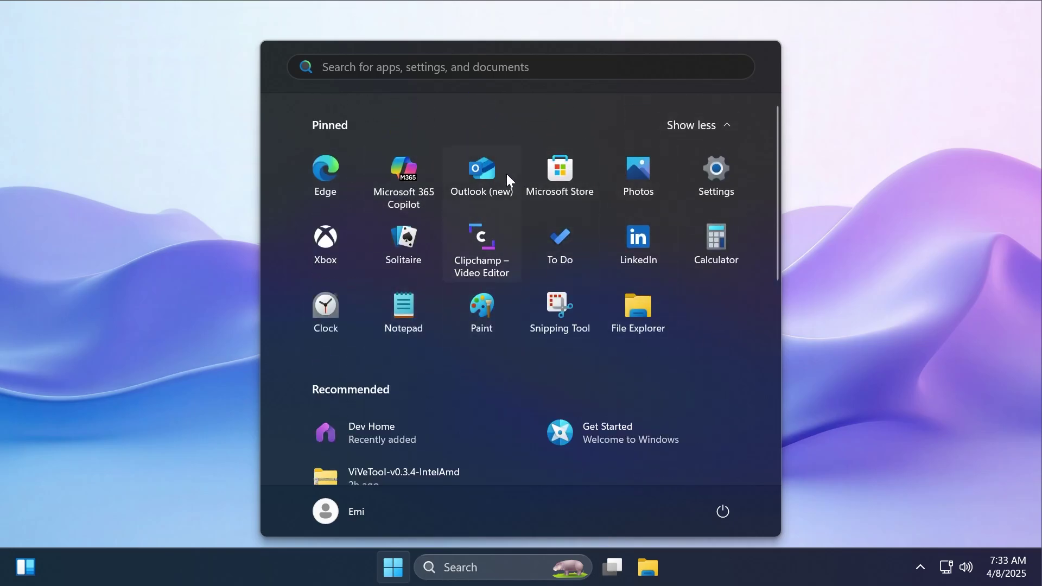
scroll(475, 380, down, 1)
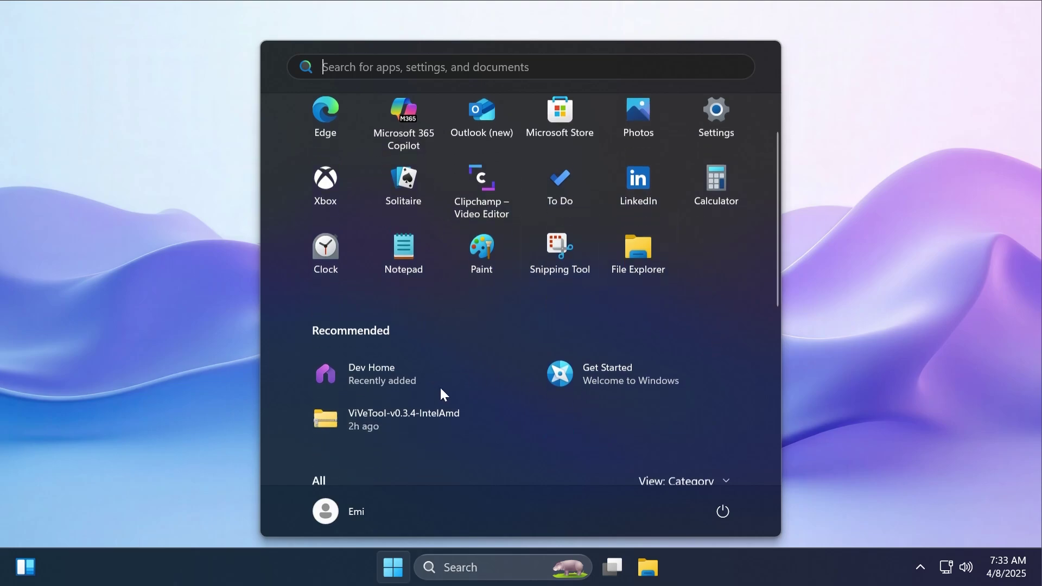
- Go to Start settings and switch off Show recently added apps and recently opened items
right_click(528, 309)
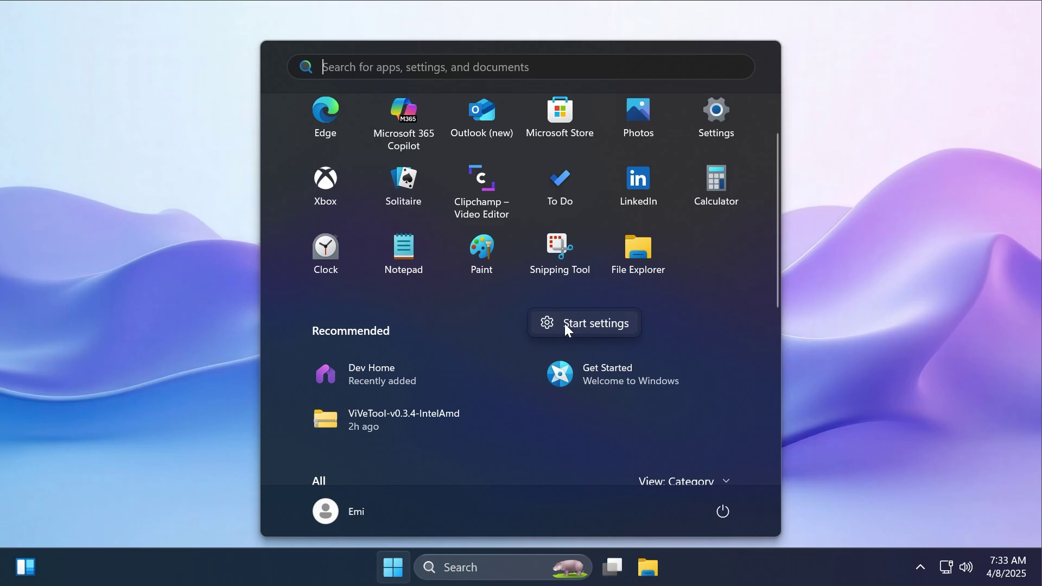
click(565, 324)
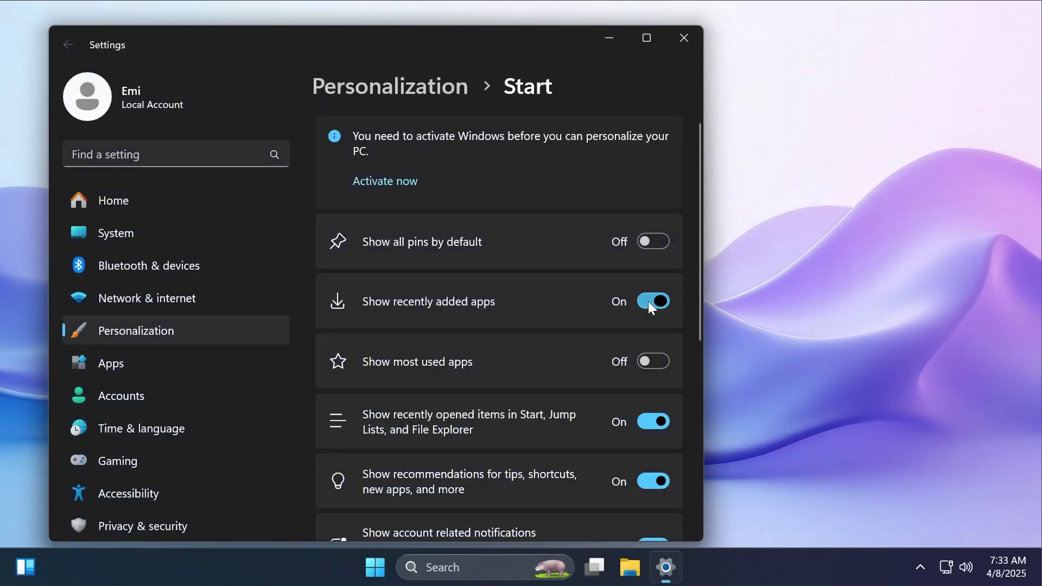
click(649, 302)
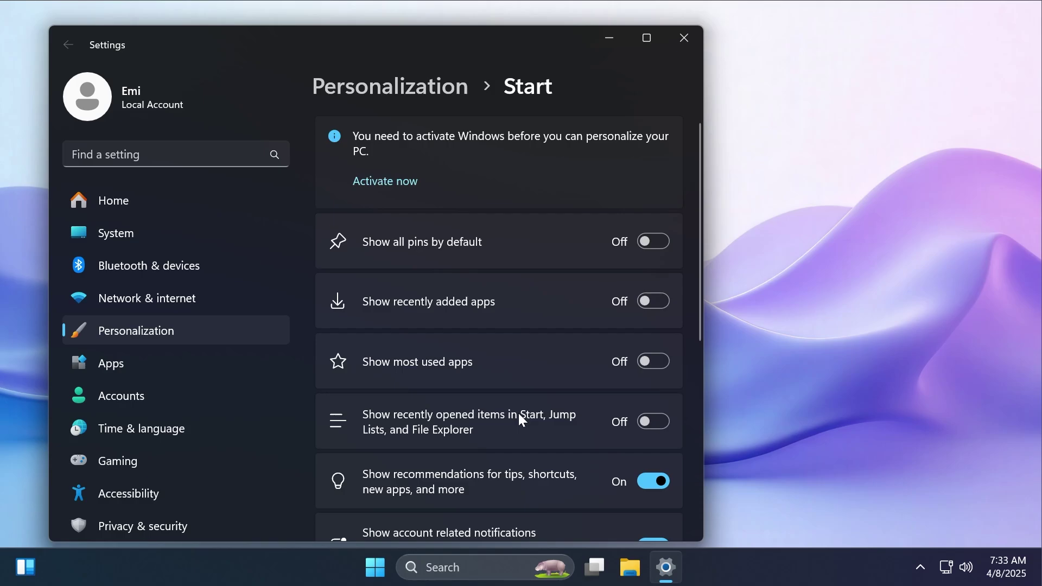
key(super)
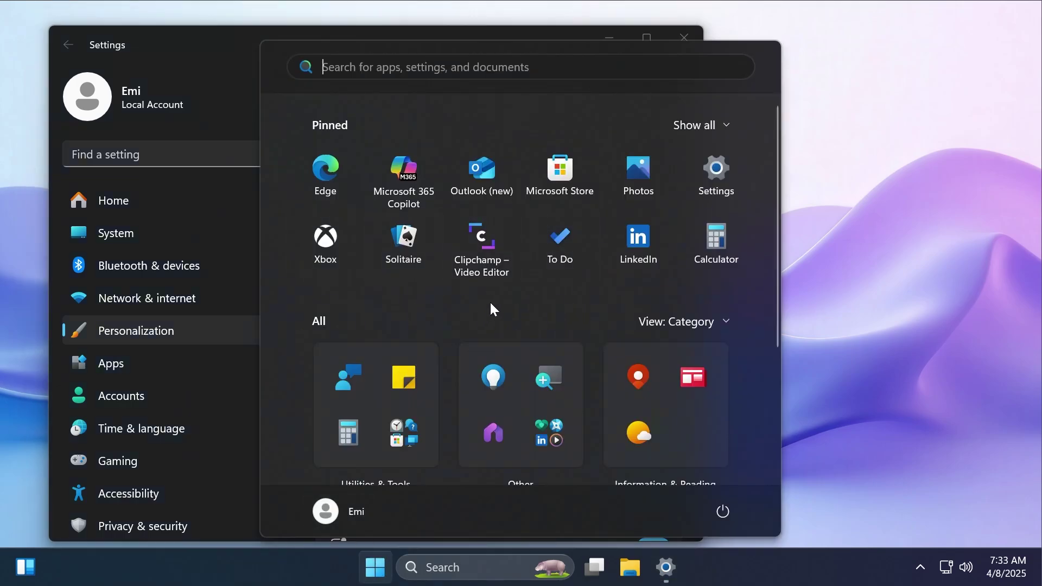
- Close Settings and reopen Start to review the expanded pins with no Recommended section
key(super)
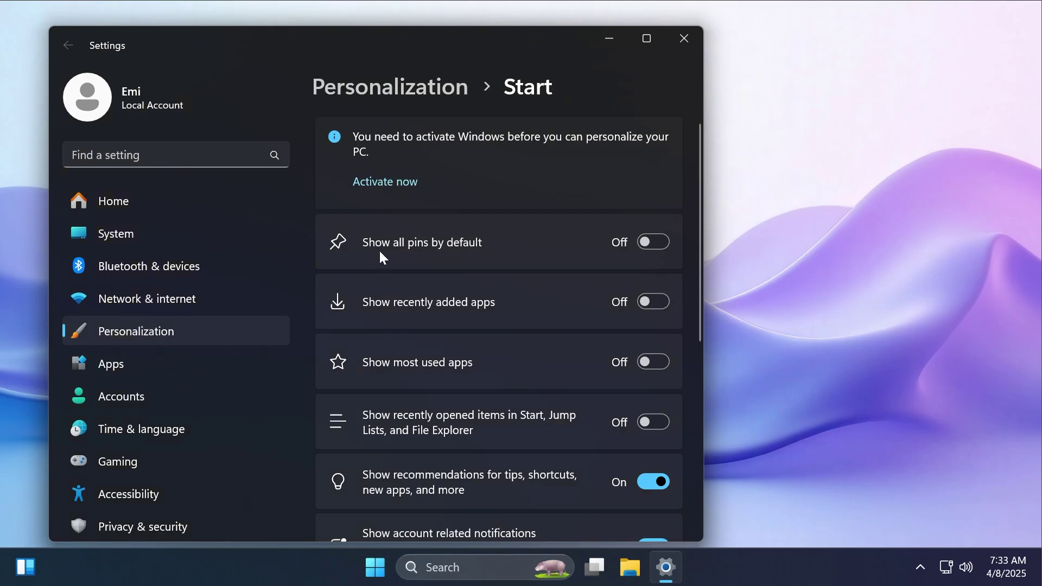
key(alt+F4)
key(super)
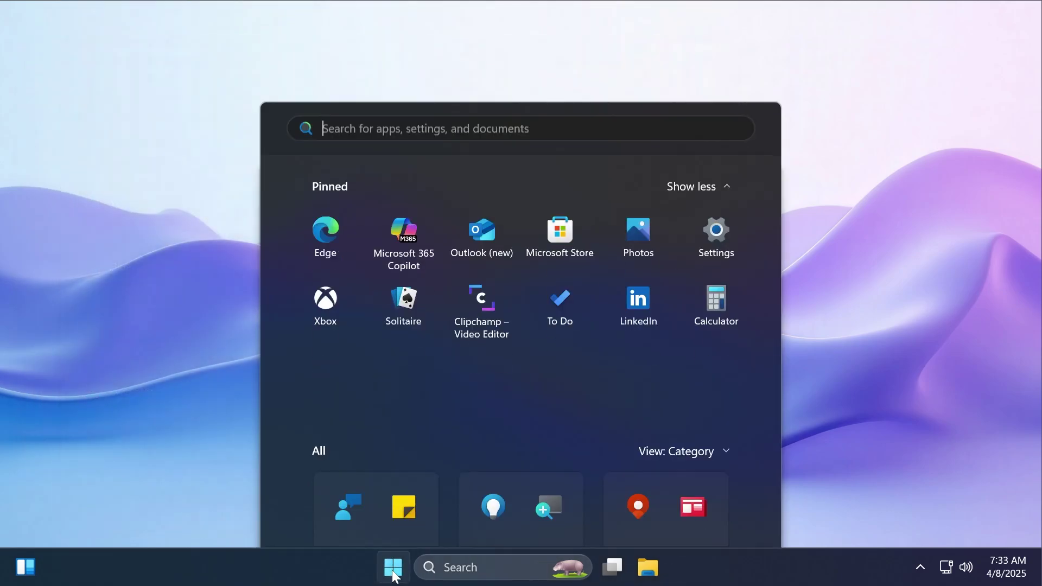
scroll(540, 286, down, 3)
scroll(540, 289, up, 3)
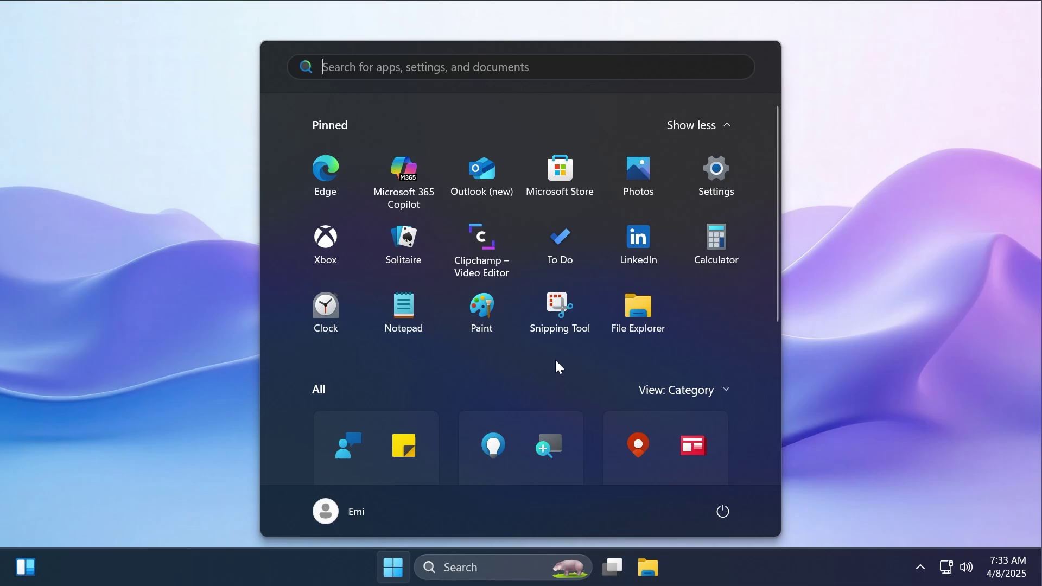
- Open File Explorer on Home and move its window further left
key(super+e)
click(263, 165)
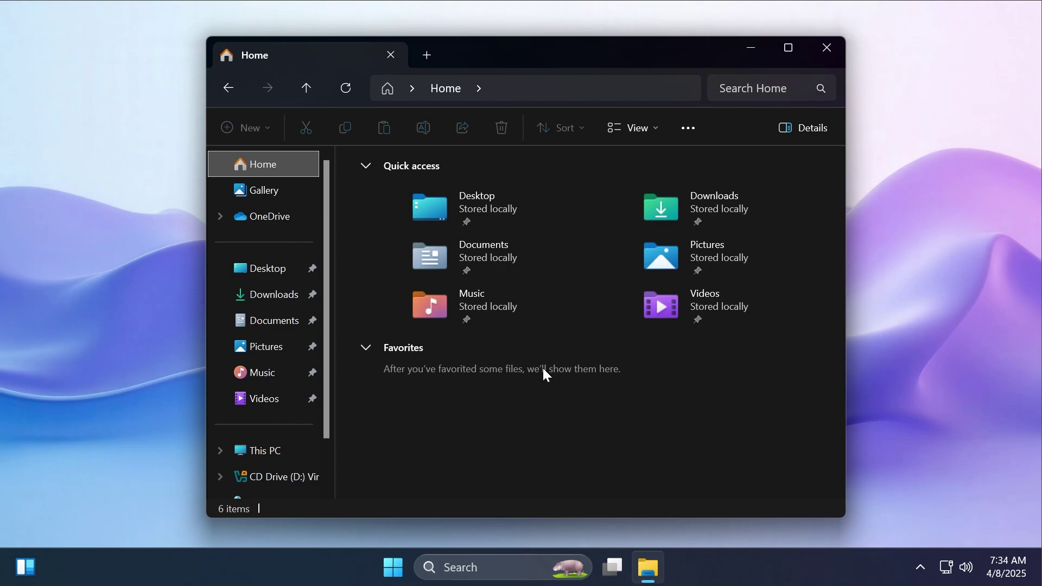
drag(552, 60, 484, 60)
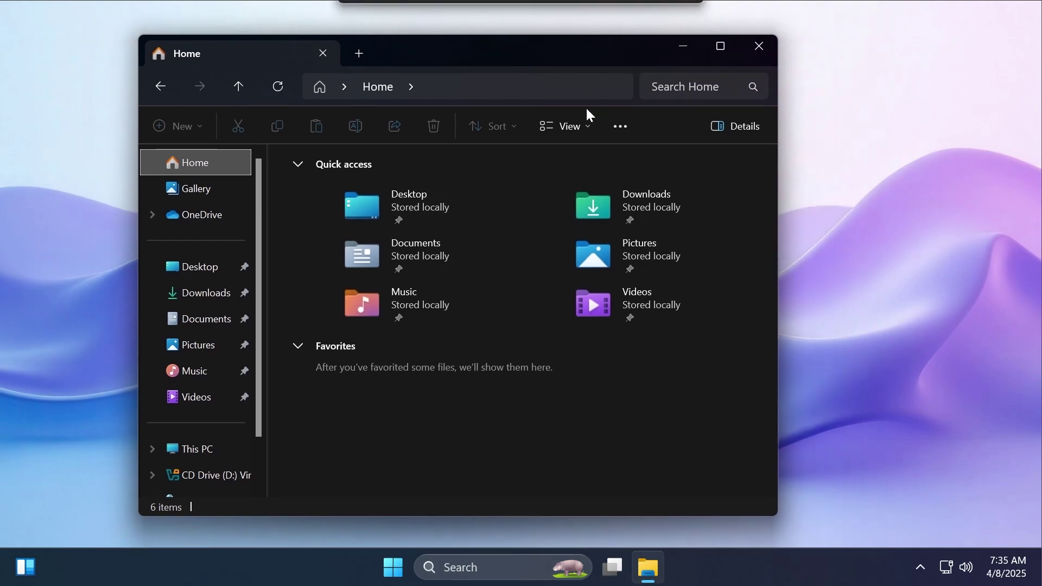
- Bring up the context menu on Home's empty space twice and dismiss it
right_click(470, 358)
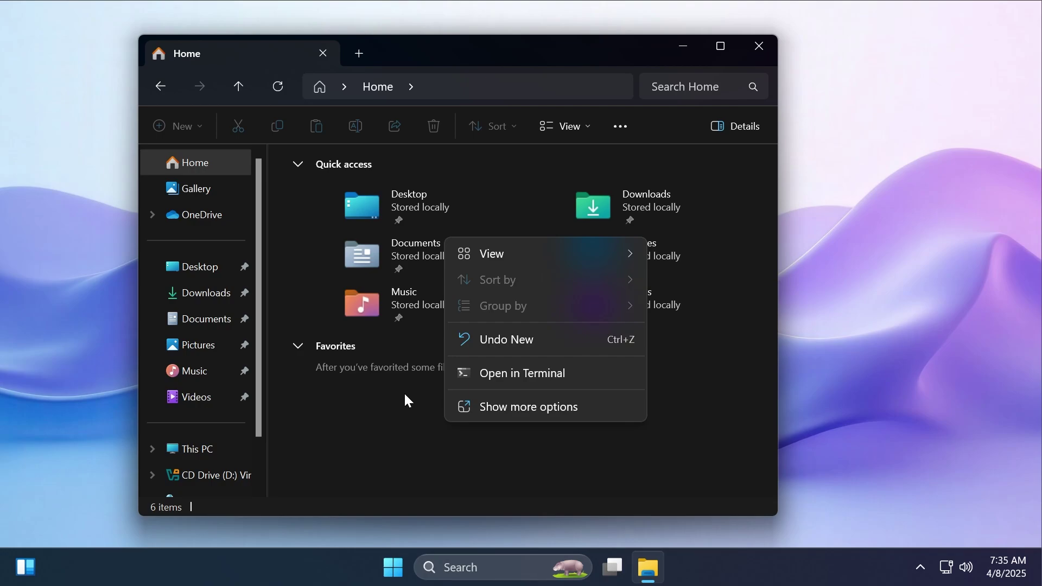
click(442, 383)
right_click(405, 395)
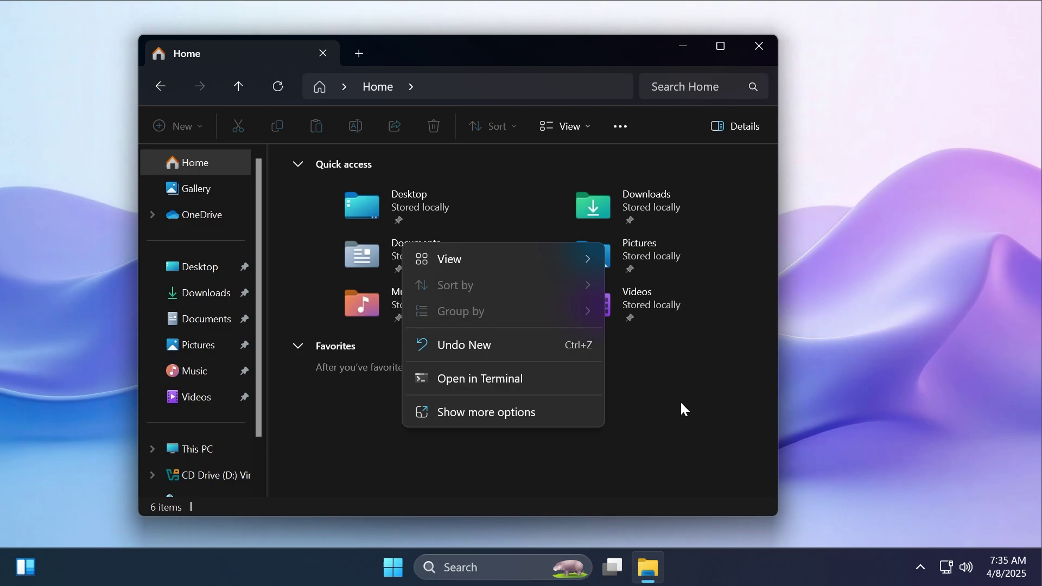
key(Escape)
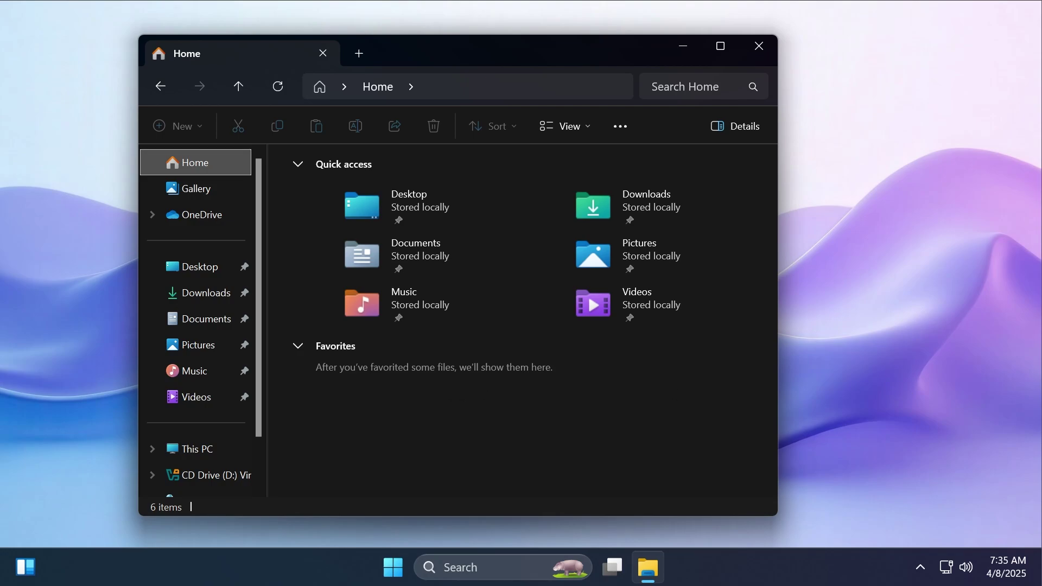
- View This PC's Local Disk (C:) and CD drive, then close File Explorer
scroll(205, 373, down, 2)
click(198, 394)
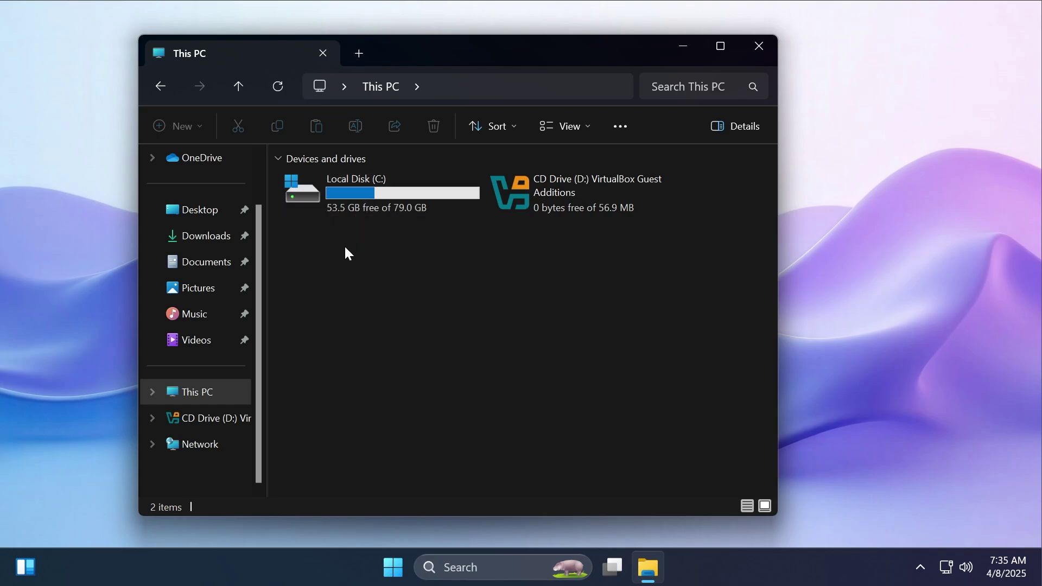
click(351, 209)
click(344, 228)
click(759, 46)
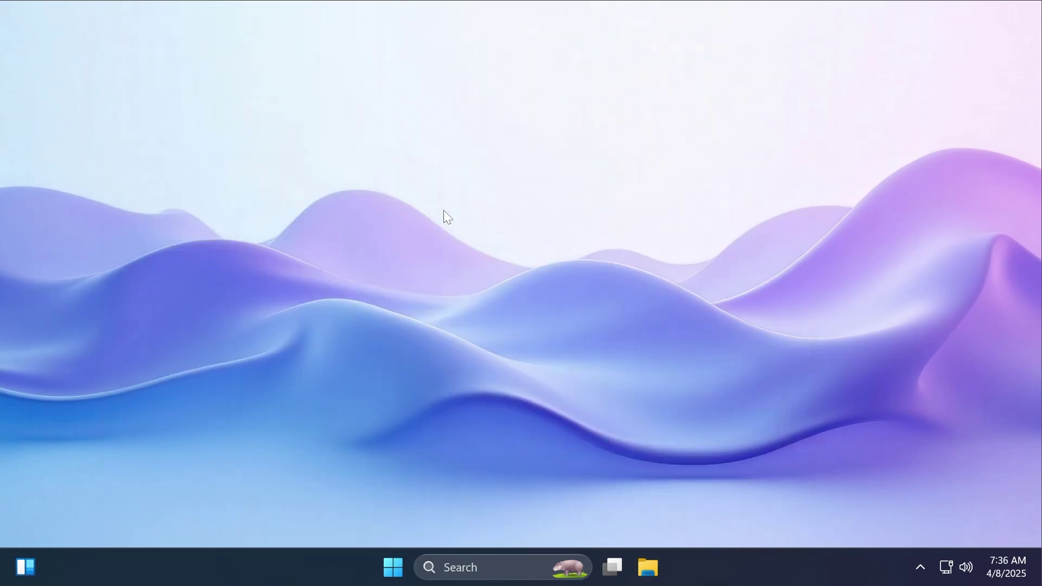
click(397, 568)
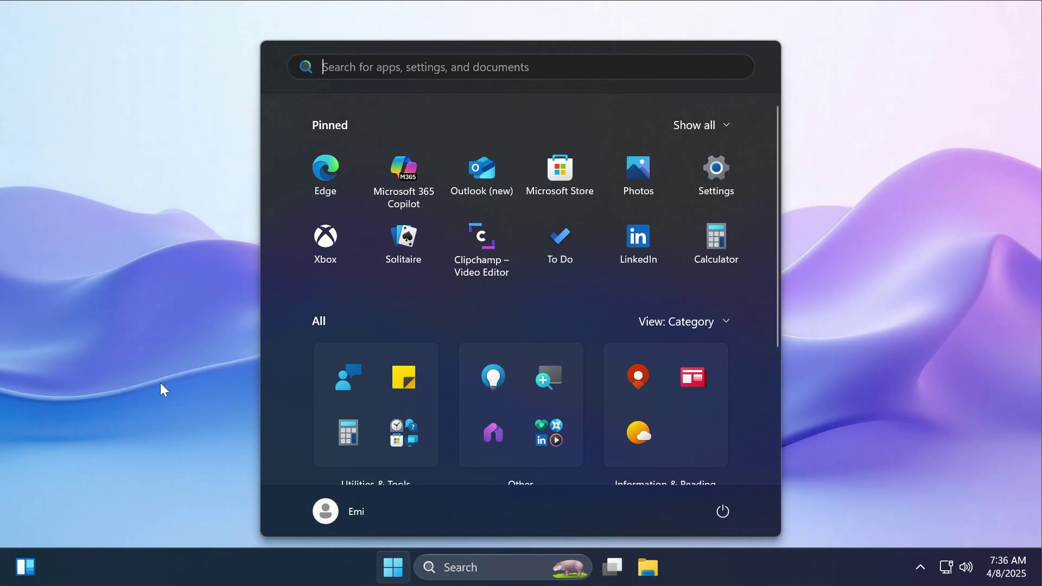
click(325, 511)
click(648, 567)
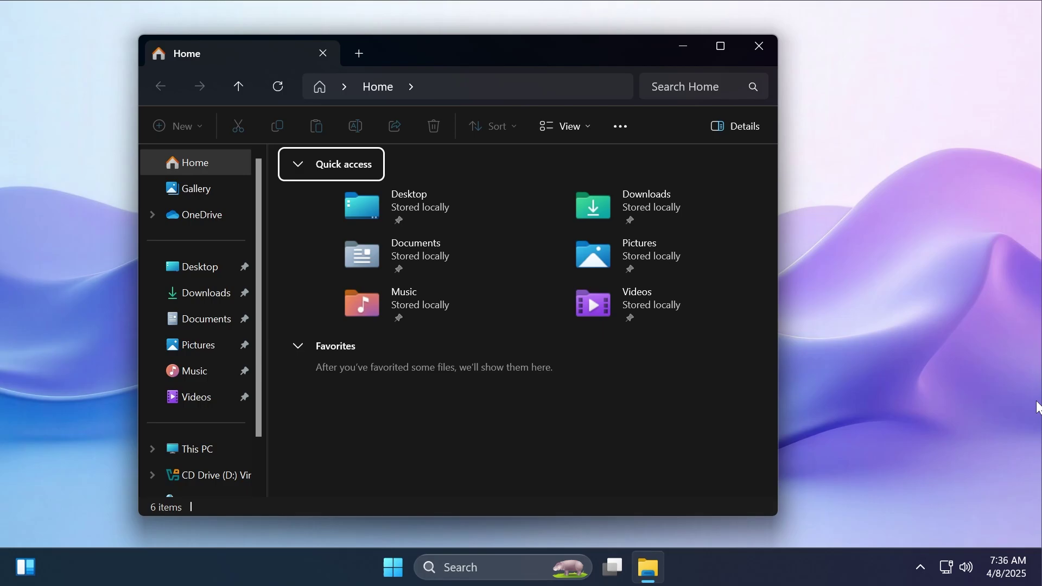
click(759, 47)
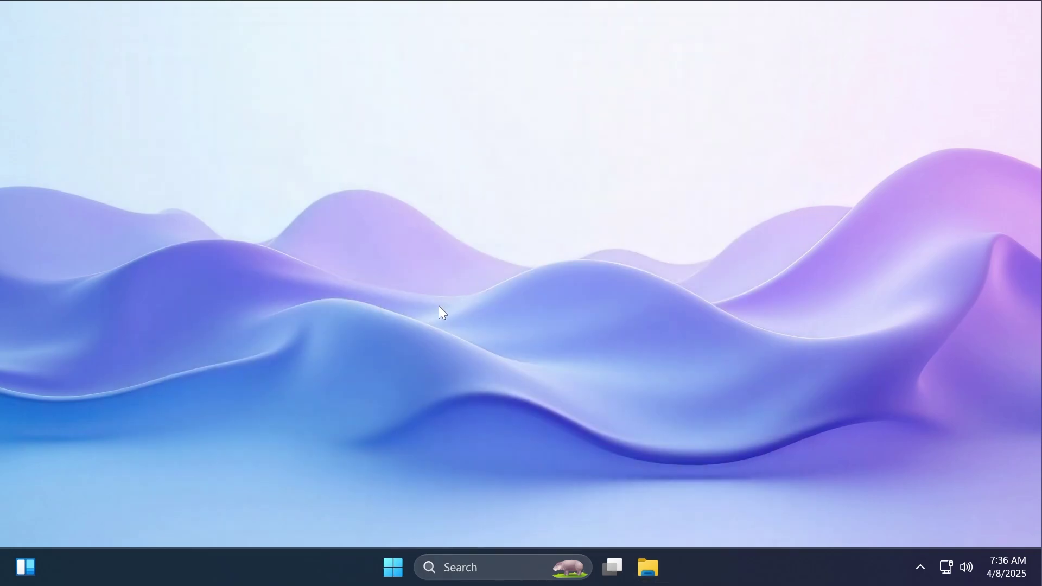